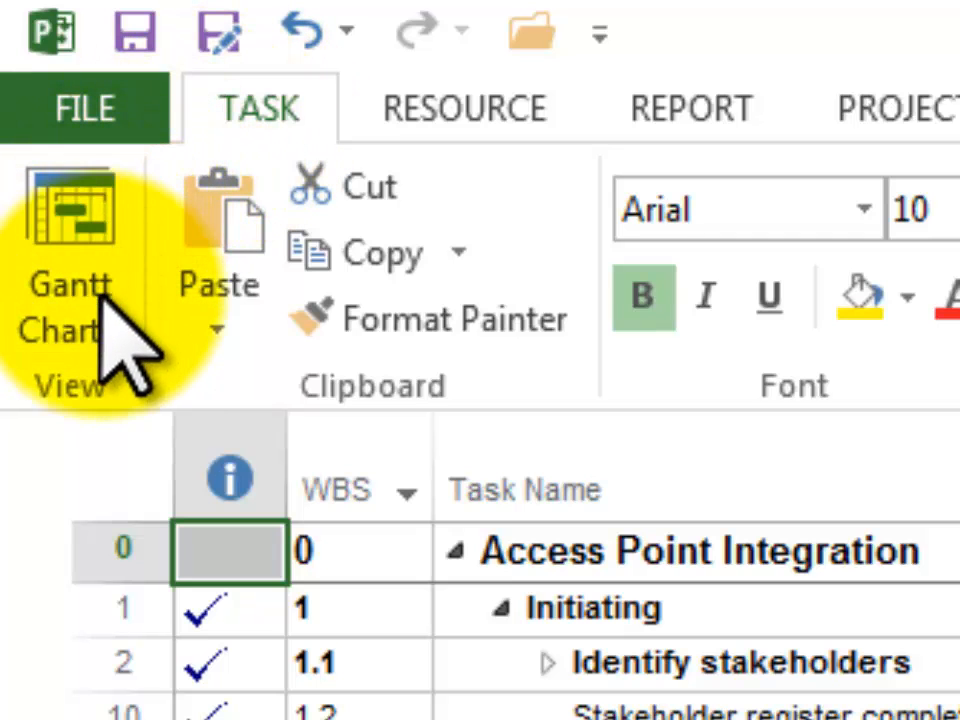
# - Switch to the Resource Sheet view and select the IT project manager resource
pyautogui.click(118, 332)
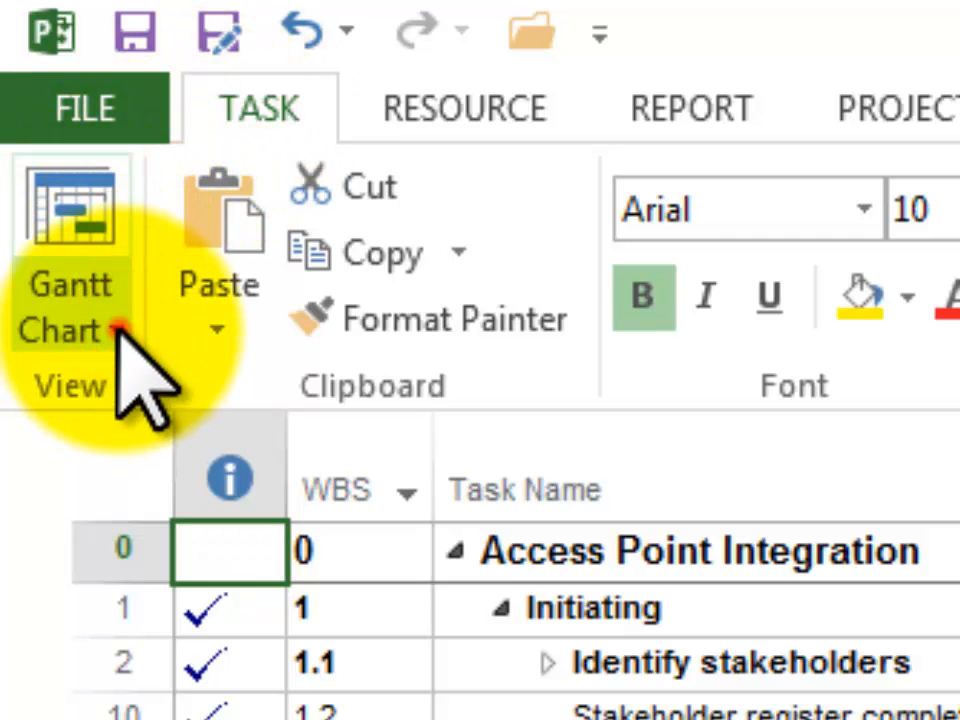
pyautogui.click(200, 667)
pyautogui.click(229, 459)
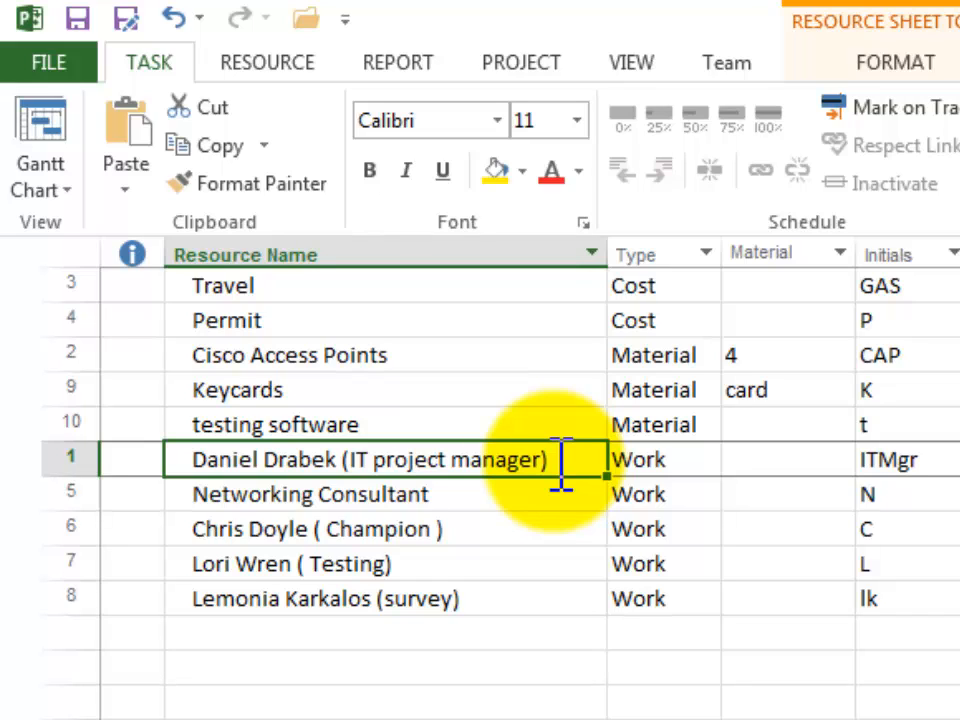
# - Review the available resource types for the IT project manager
pyautogui.click(700, 460)
pyautogui.click(706, 462)
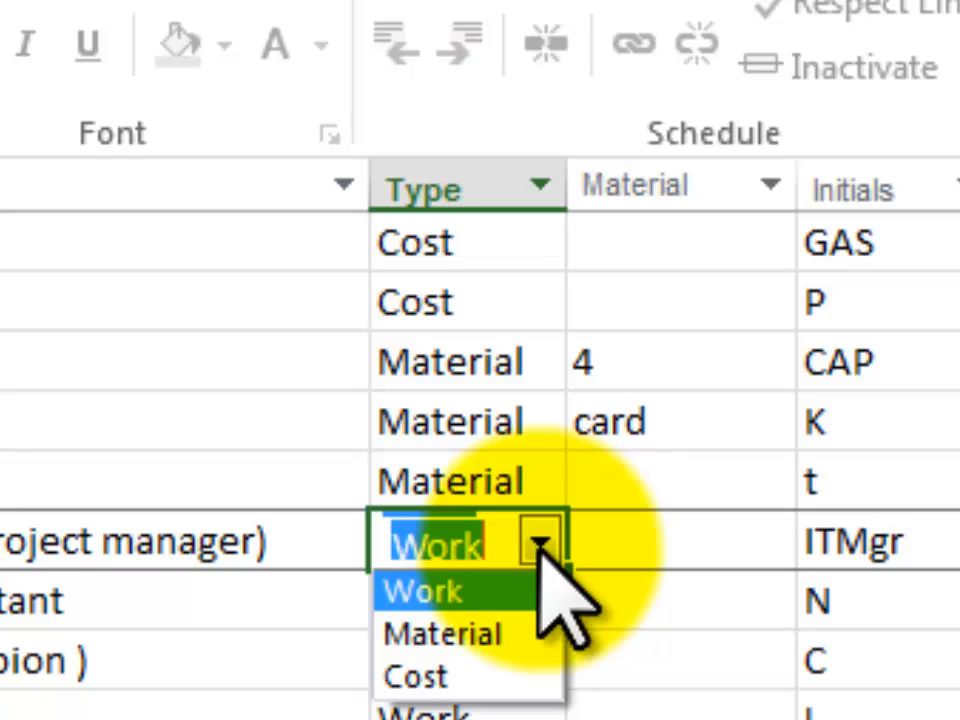
pyautogui.click(608, 540)
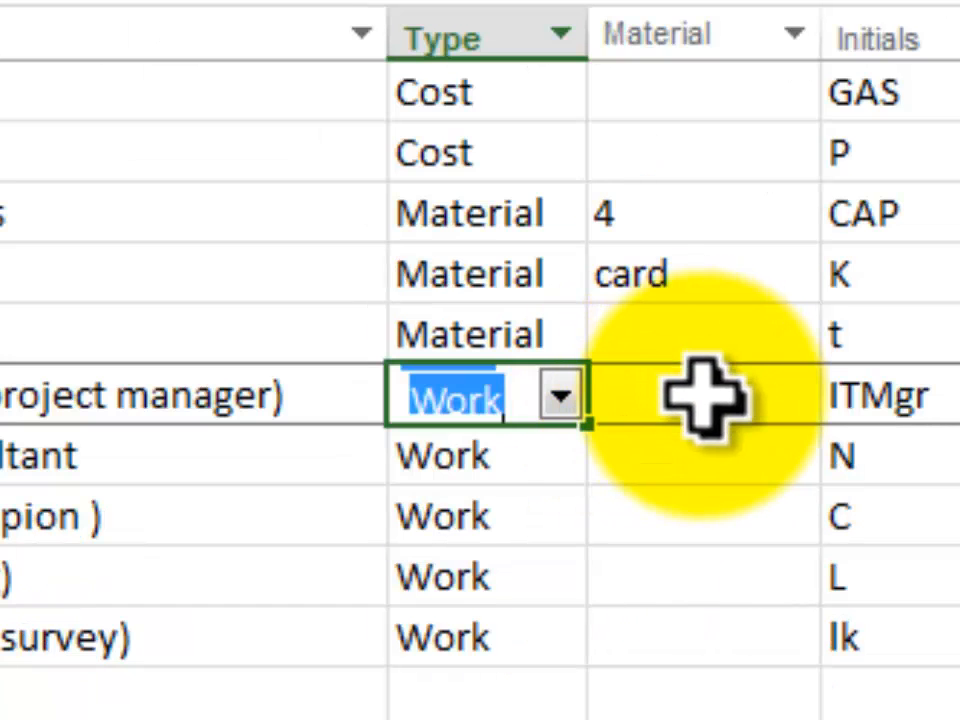
pyautogui.click(800, 400)
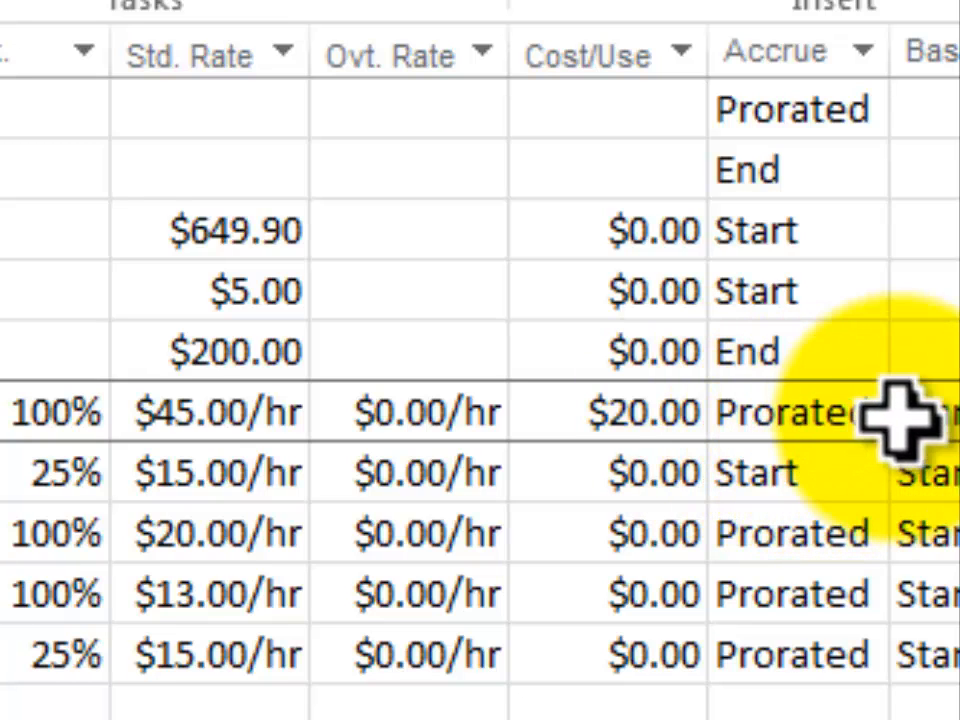
# - Review the cost accrual options for the IT project manager
pyautogui.click(868, 408)
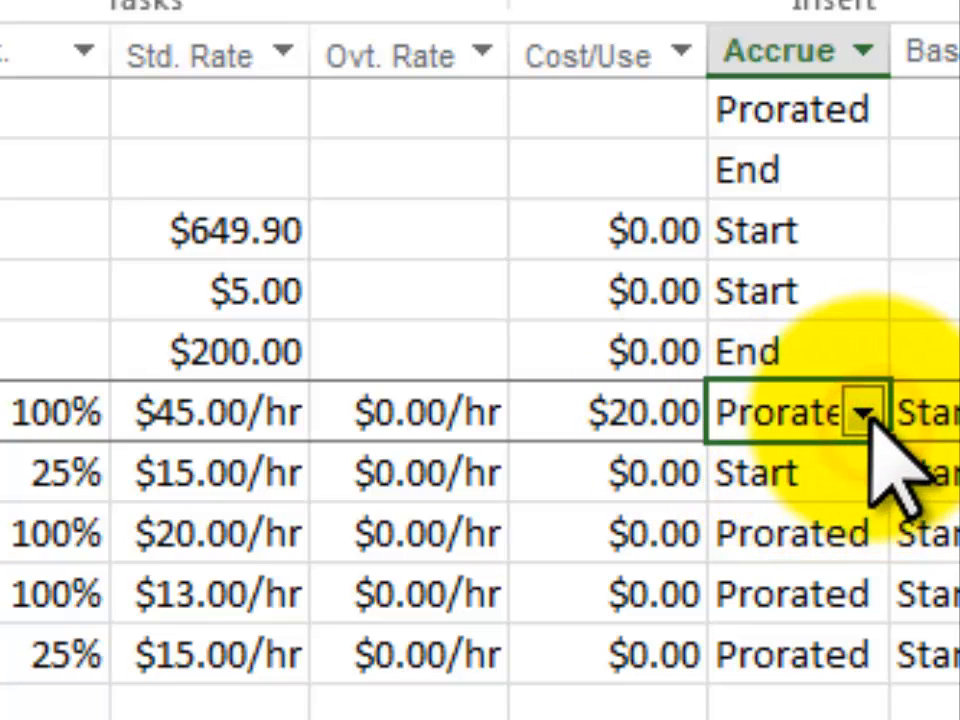
pyautogui.click(860, 408)
pyautogui.click(862, 410)
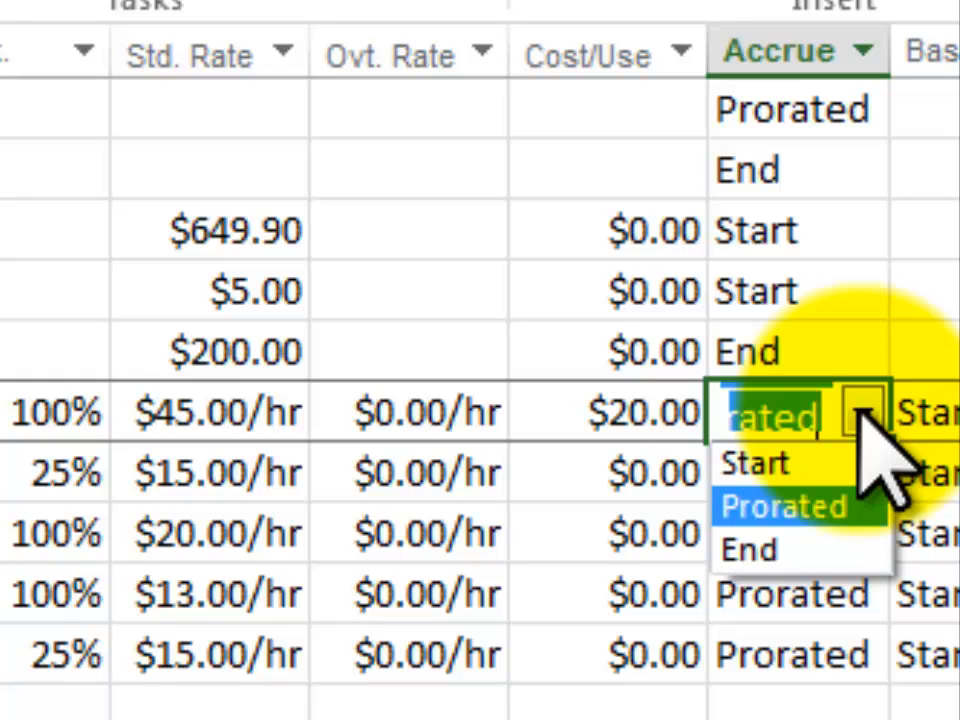
pyautogui.press('Return')
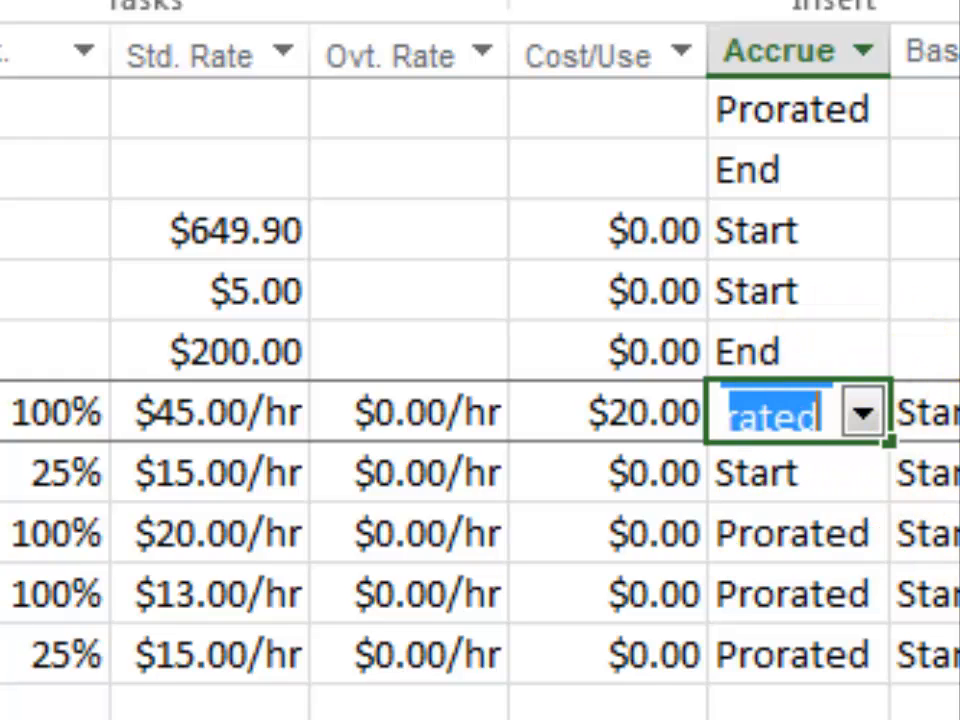
pyautogui.click(790, 475)
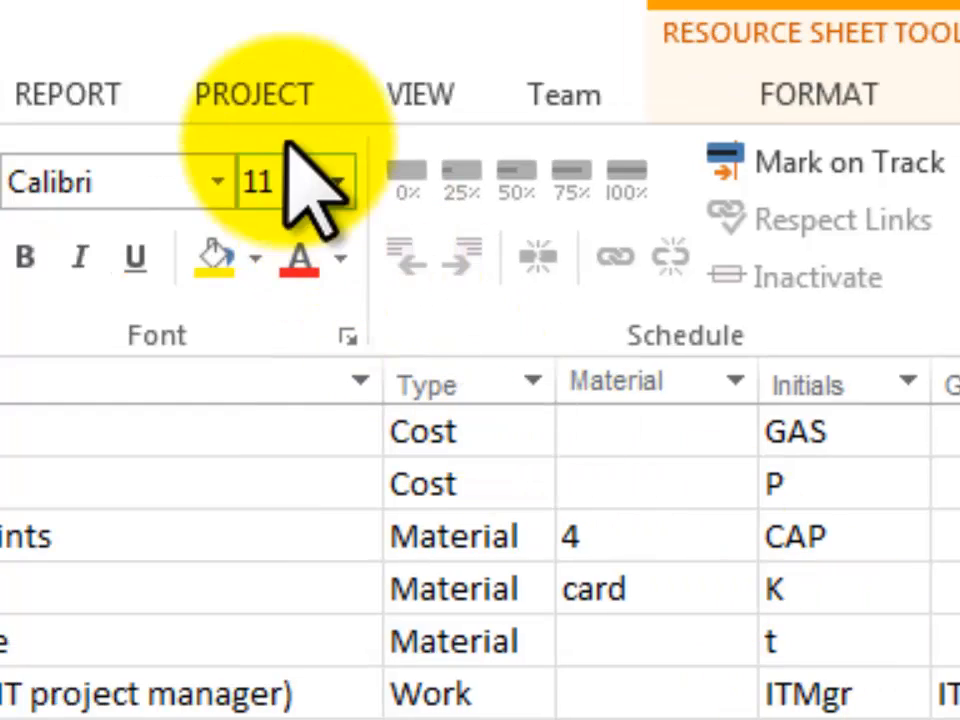
# - Set Monday through Friday to specific working times in the default work week of the survey resource's calendar
pyautogui.click(247, 90)
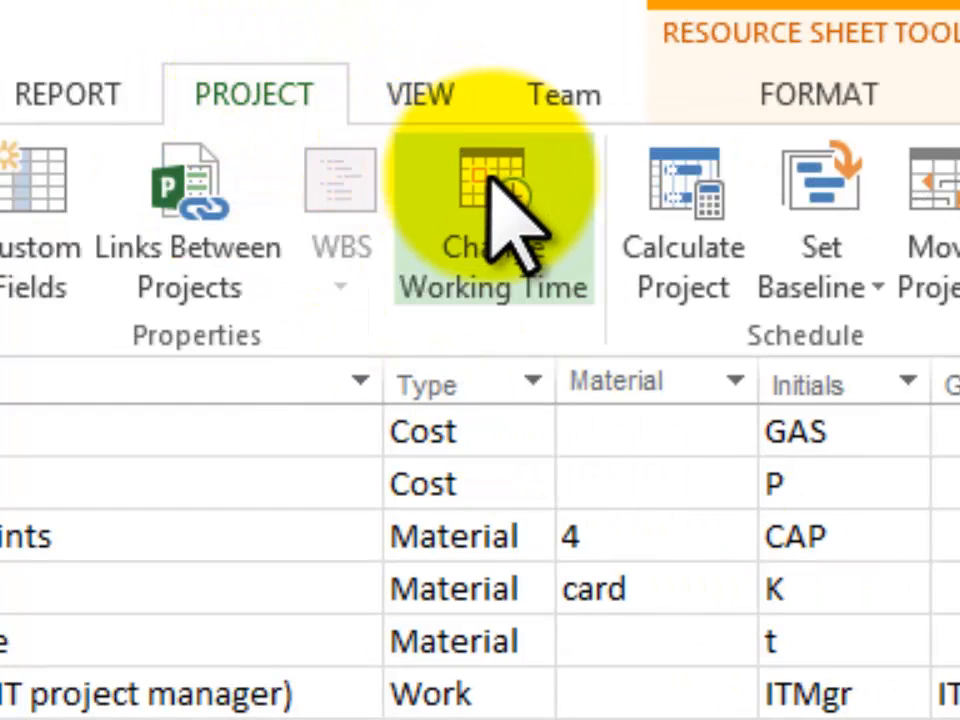
pyautogui.click(489, 179)
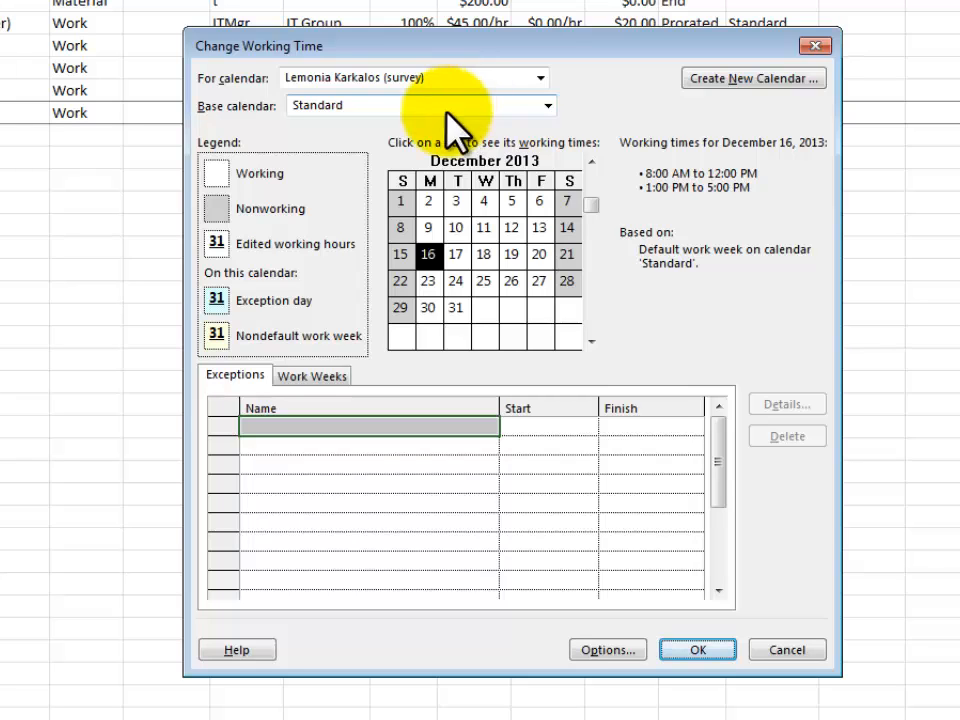
pyautogui.click(312, 376)
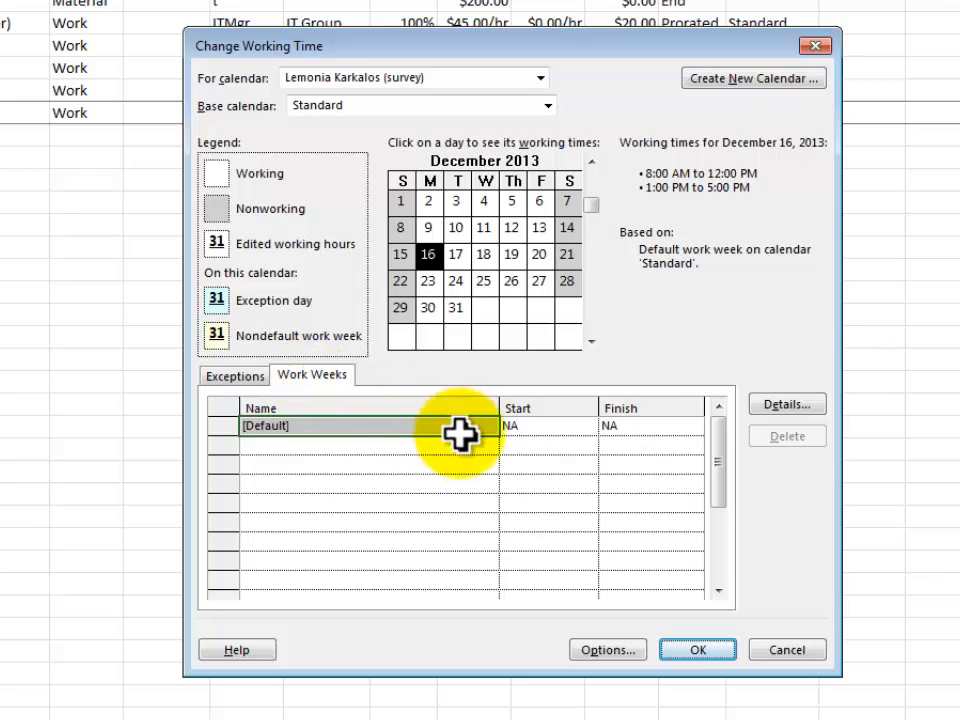
pyautogui.click(796, 405)
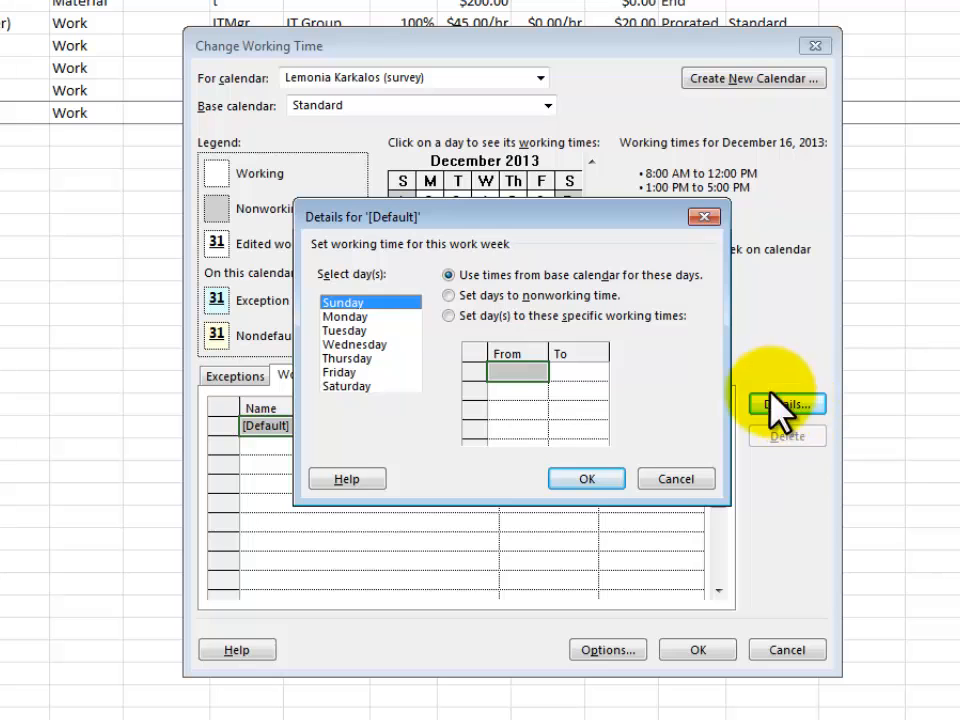
pyautogui.click(345, 316)
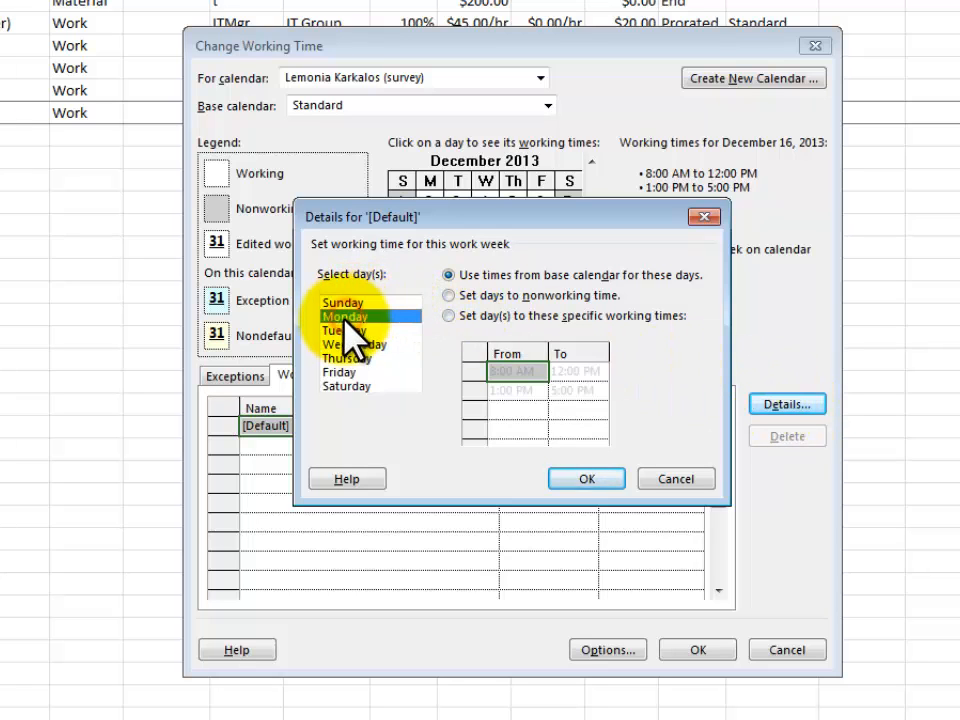
pyautogui.keyDown('shift'); pyautogui.click(347, 372); pyautogui.keyUp('shift')
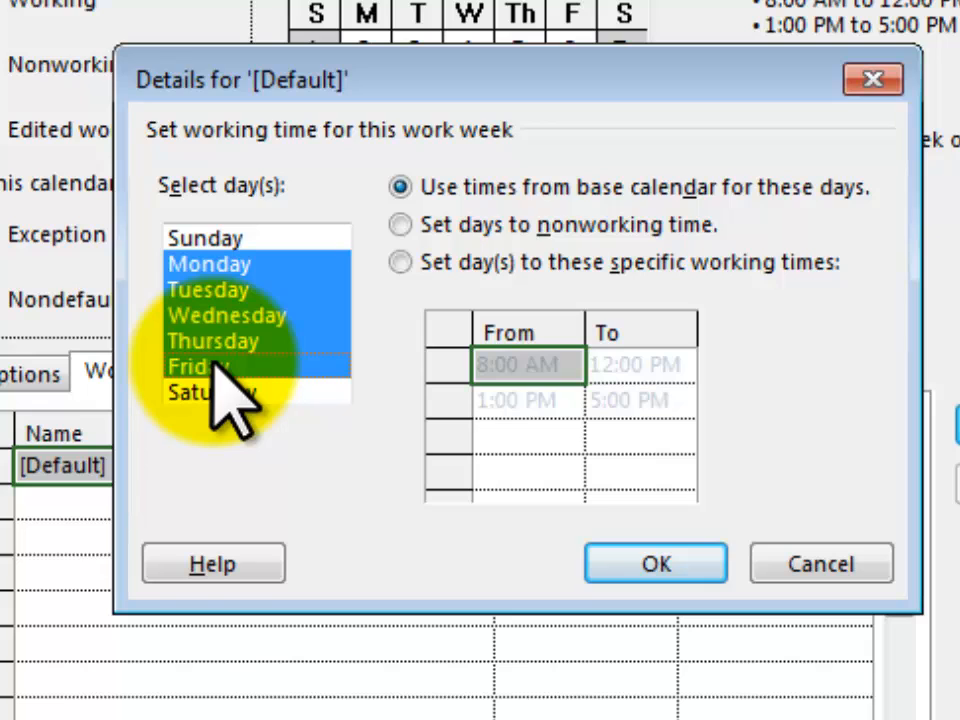
pyautogui.click(399, 262)
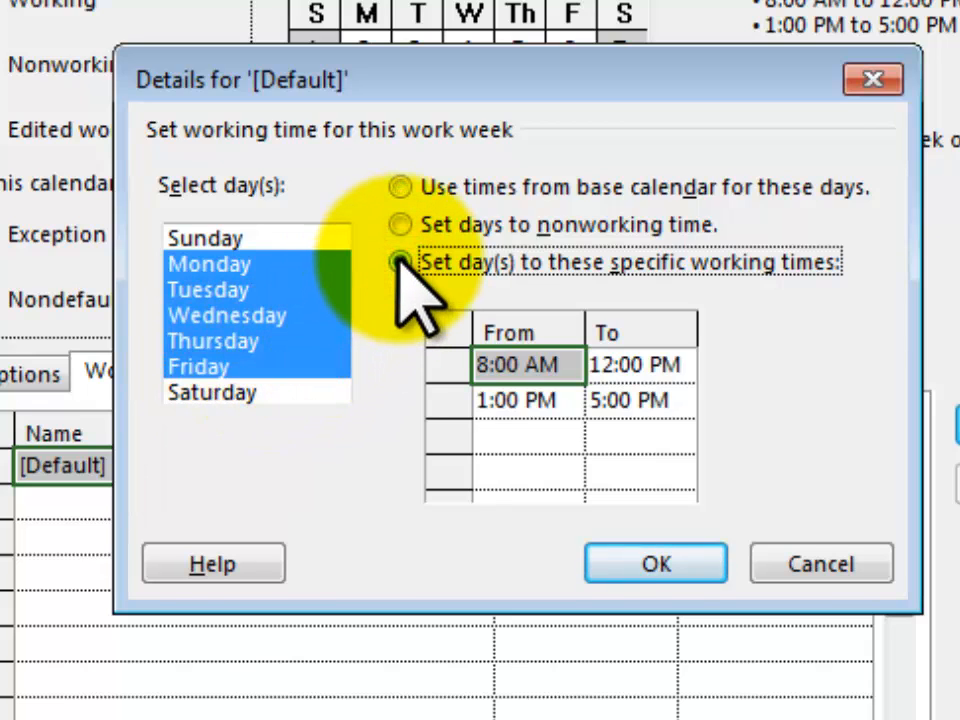
# - Set the start of the first weekday working period to 1:00 PM
pyautogui.click(600, 372)
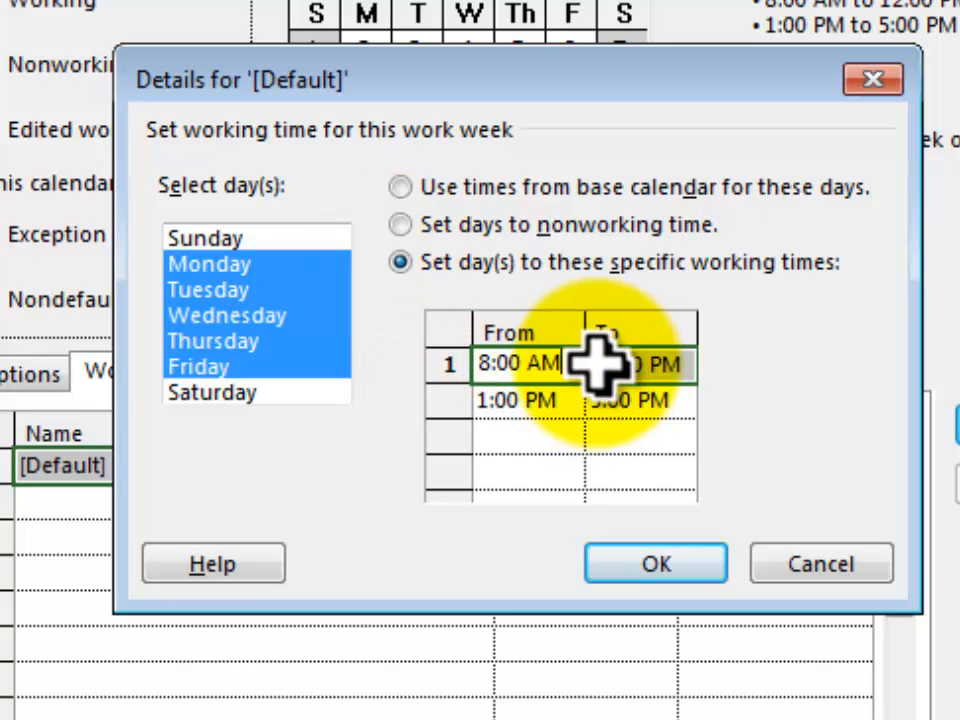
pyautogui.press('BackSpace')
pyautogui.press('BackSpace')
pyautogui.press('BackSpace')
pyautogui.press('BackSpace')
pyautogui.press('BackSpace')
pyautogui.press('BackSpace')
pyautogui.press('BackSpace')
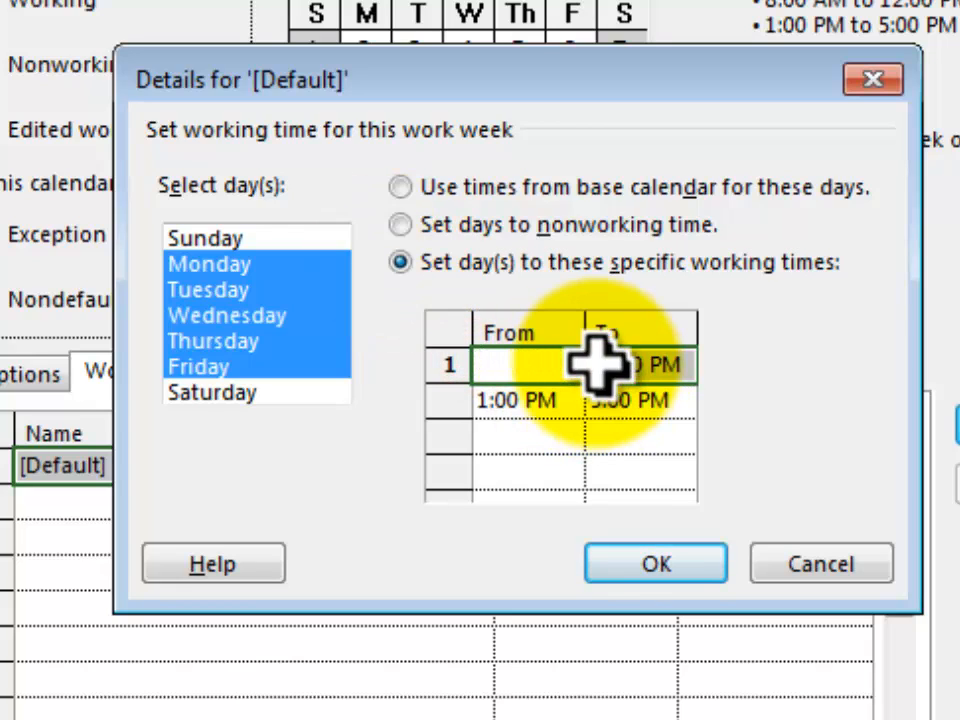
pyautogui.write('1:00 P')
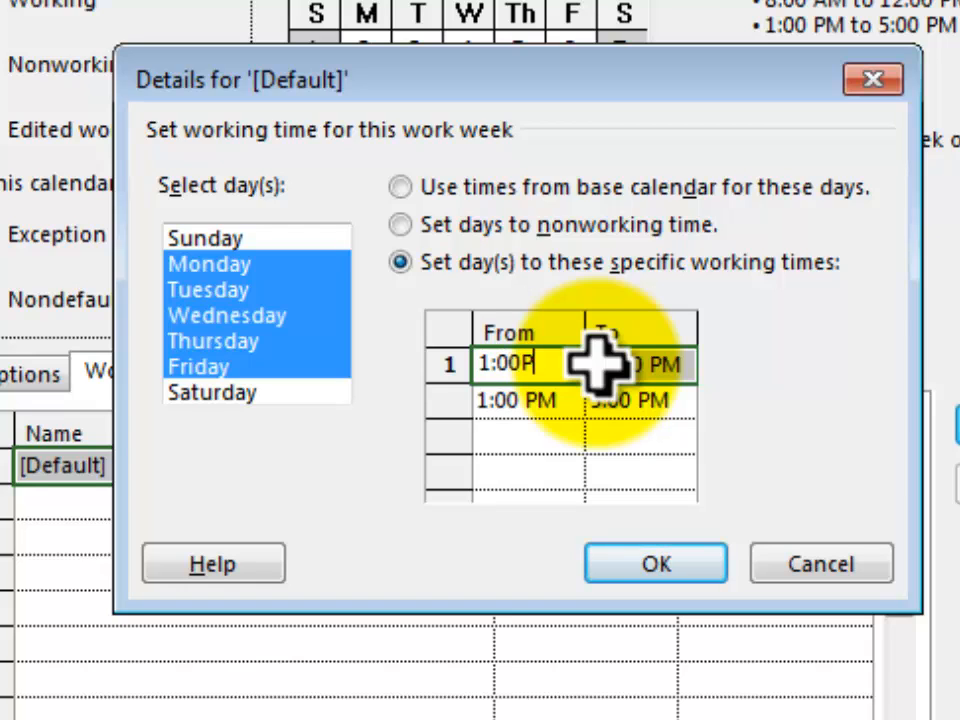
pyautogui.write('M')
# - Set the end of the first weekday working period to 3:00 PM
pyautogui.click(643, 364)
pyautogui.click(675, 375)
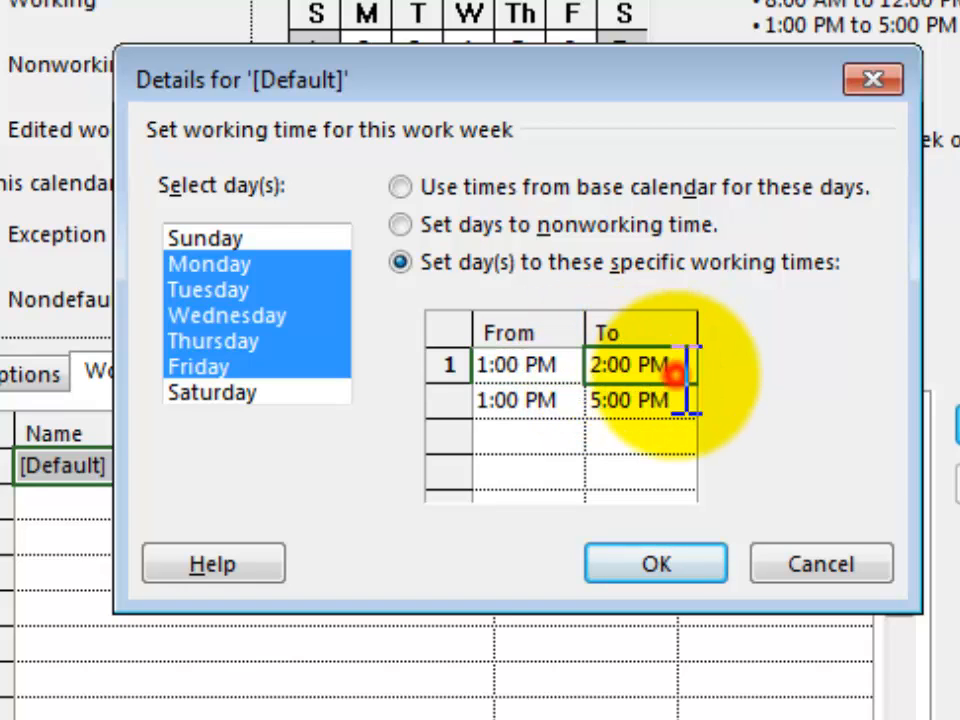
pyautogui.click(592, 363)
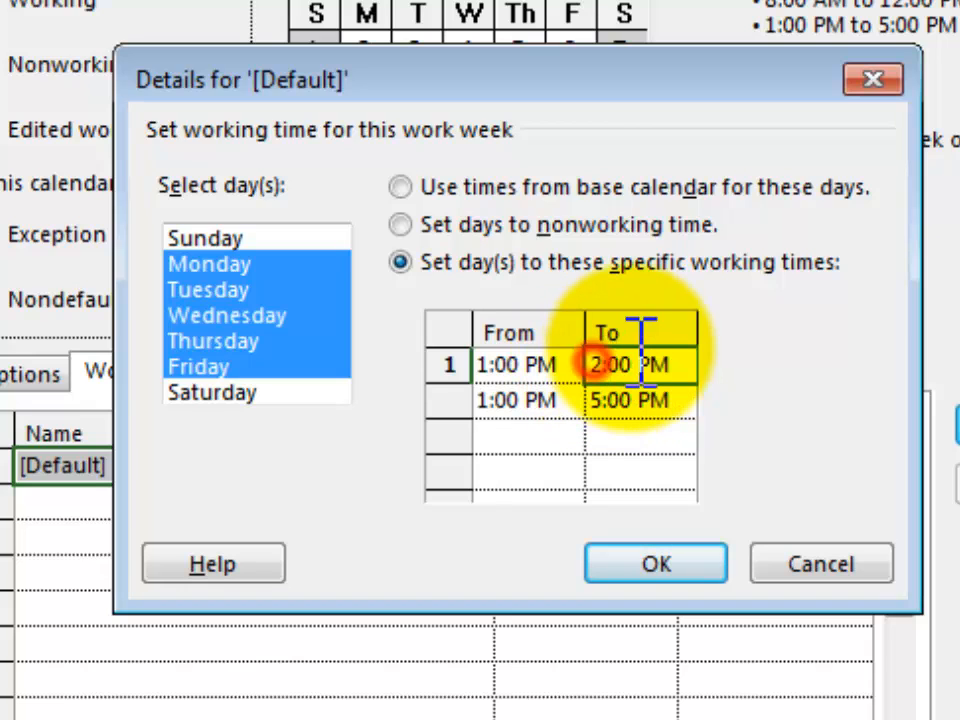
pyautogui.press('Delete')
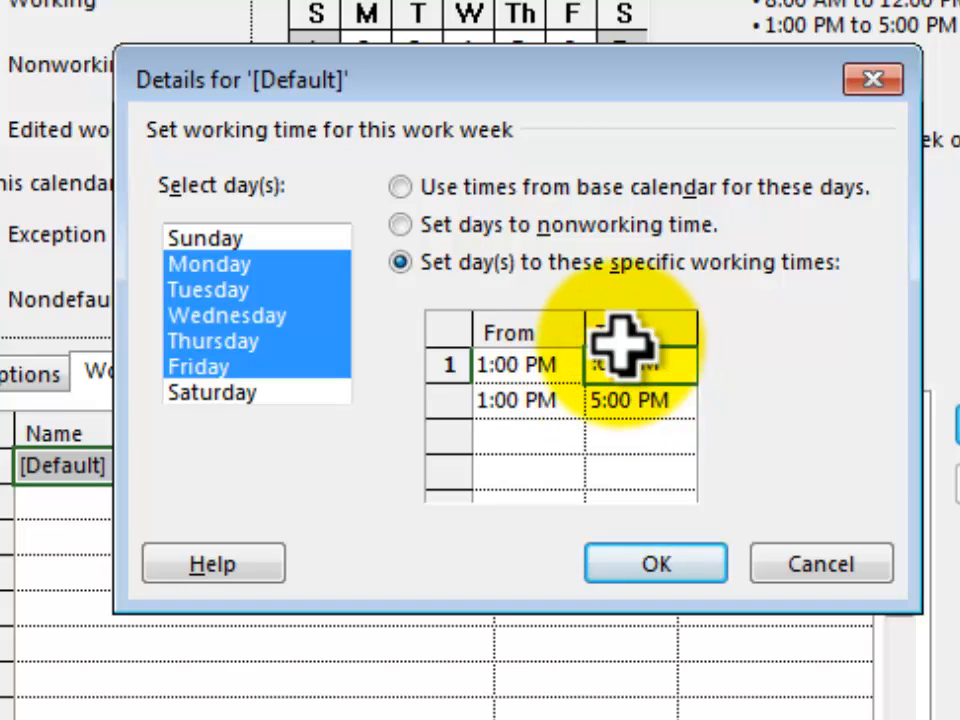
pyautogui.write('3:00 PM')
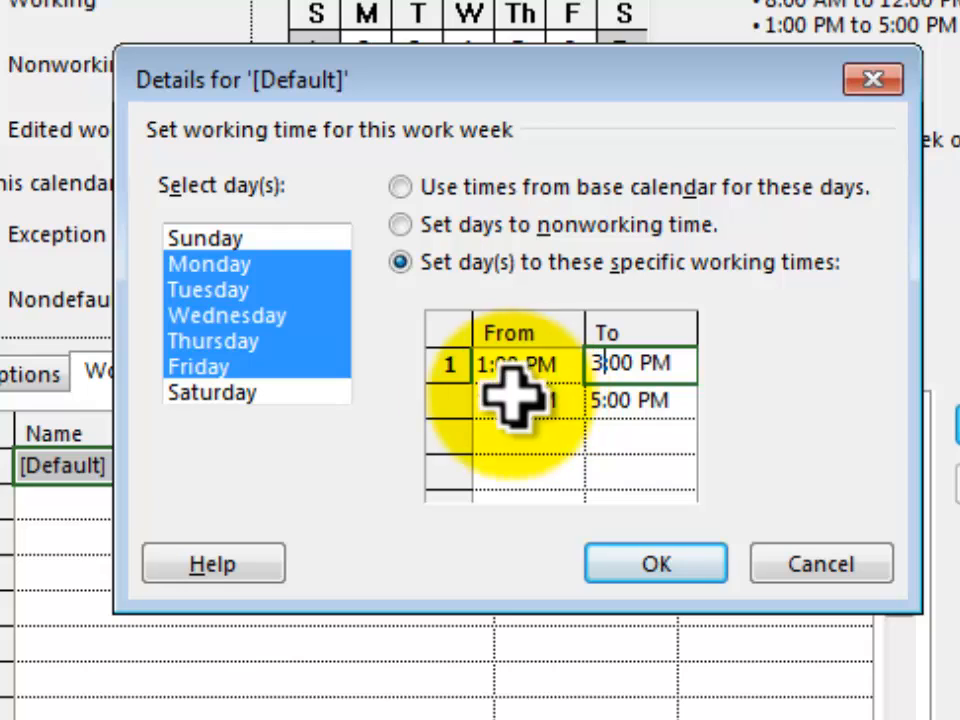
pyautogui.click(455, 367)
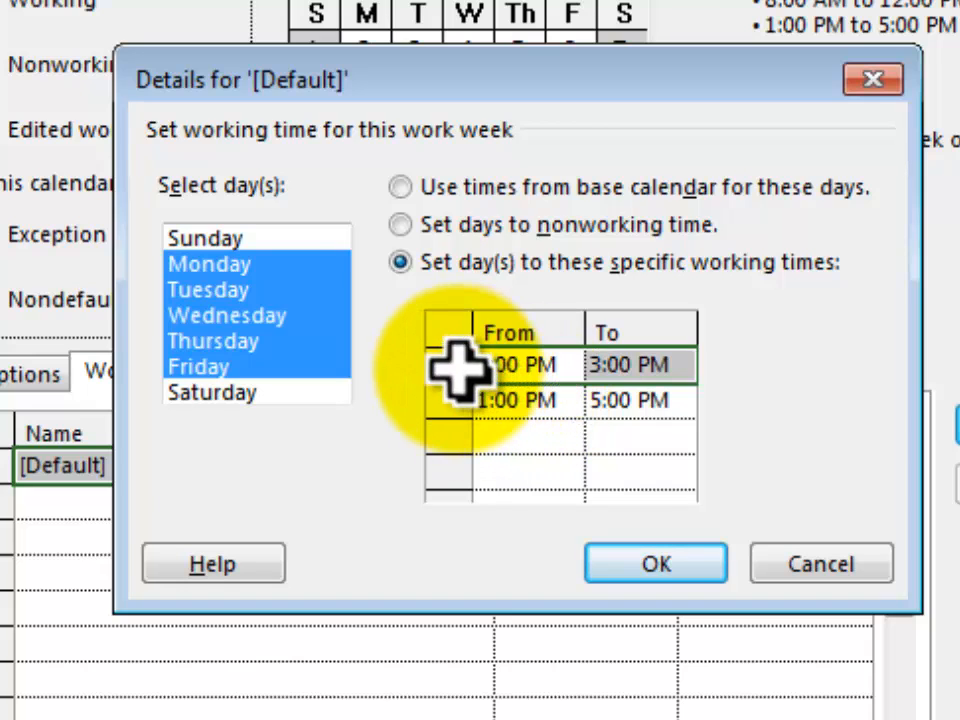
# - Delete the second working period, 1:00 PM to 5:00 PM, and accept the work week details
pyautogui.click(678, 400)
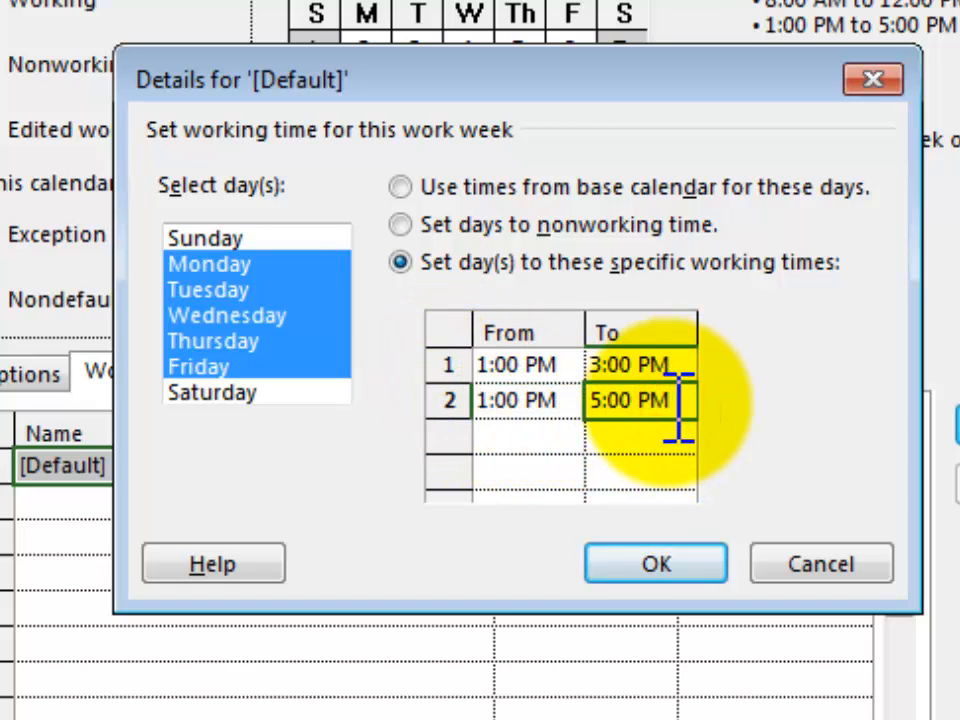
pyautogui.press('Delete')
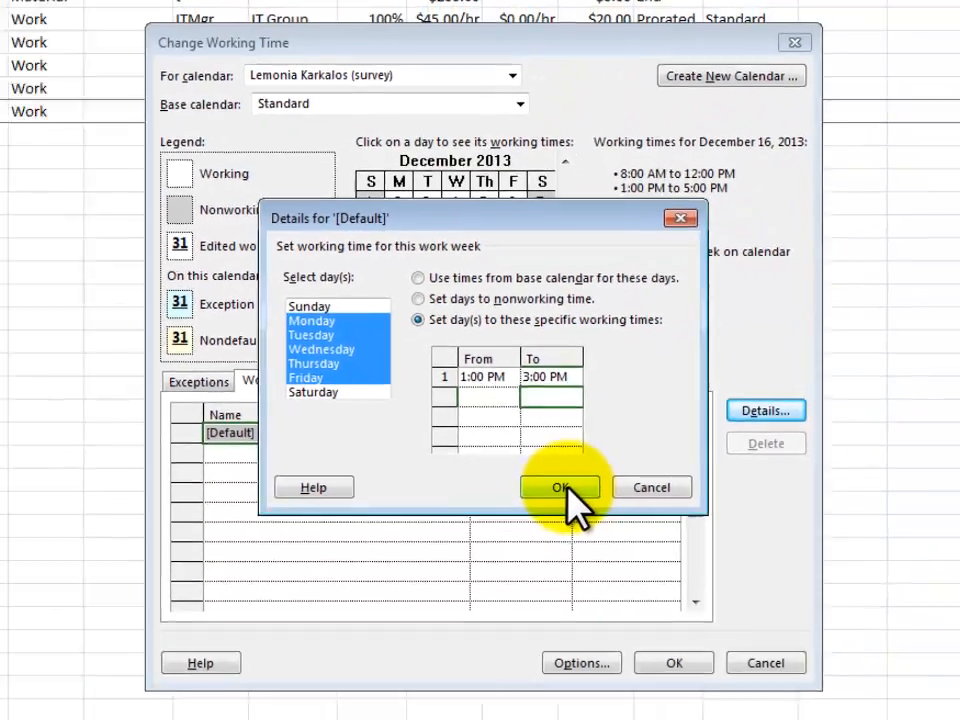
pyautogui.click(656, 564)
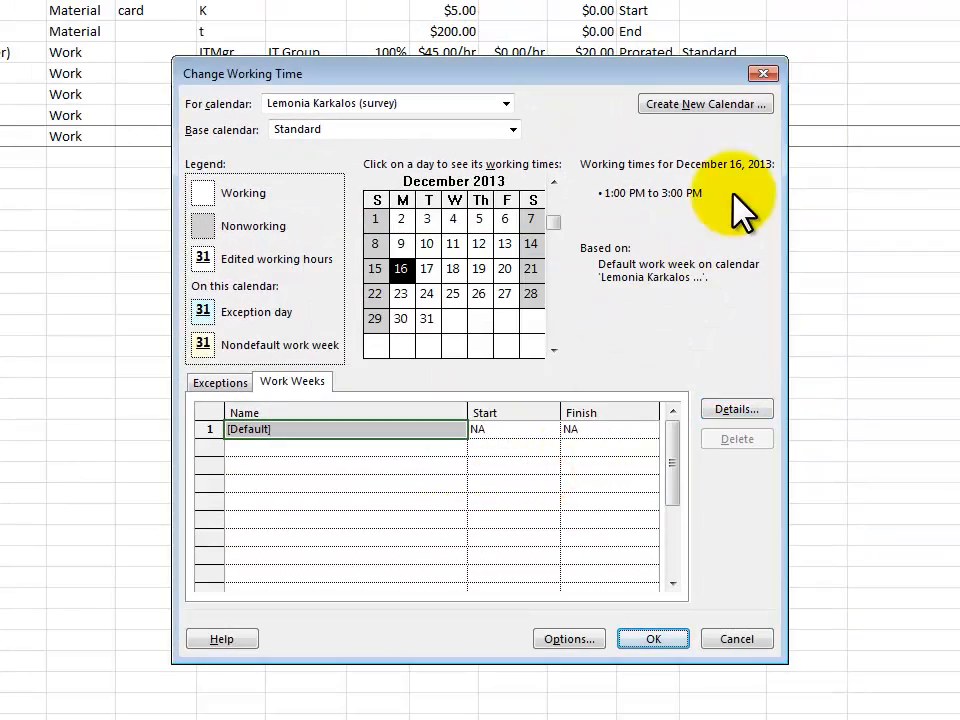
# - Create a base calendar copied from Standard, named with the survey resource's first name, and save the resource calendar changes
pyautogui.click(695, 103)
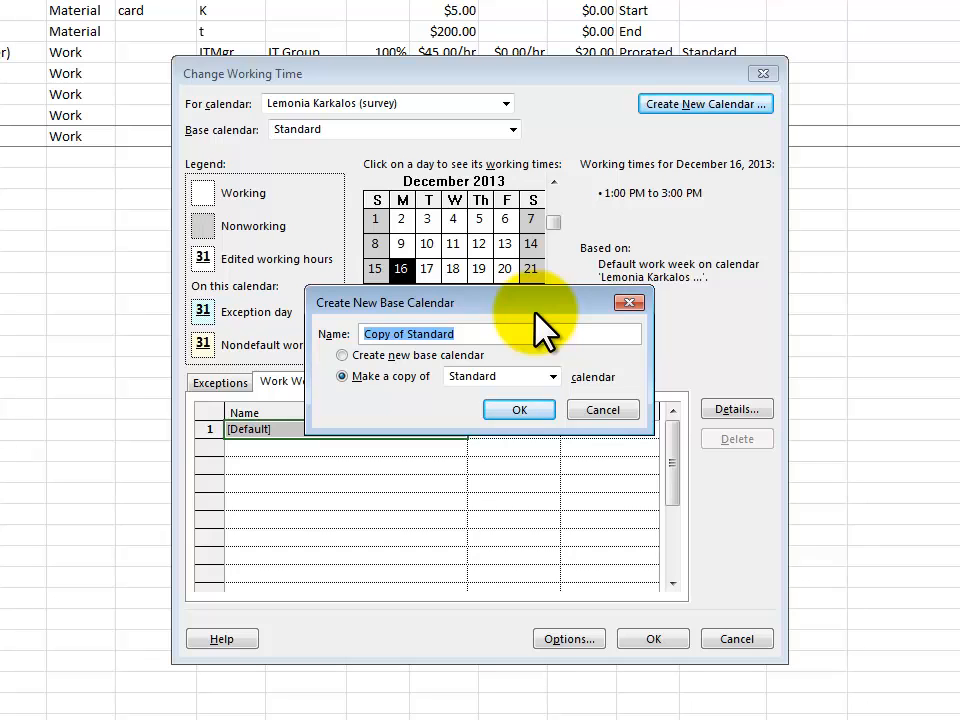
pyautogui.write('Lemonia')
pyautogui.click(534, 409)
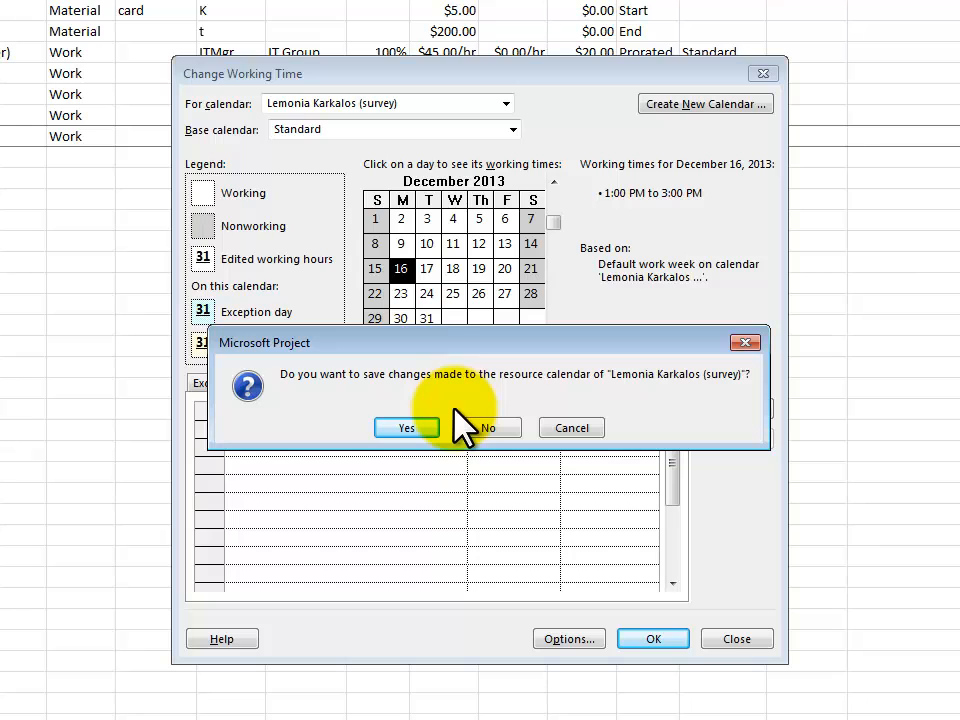
pyautogui.click(406, 428)
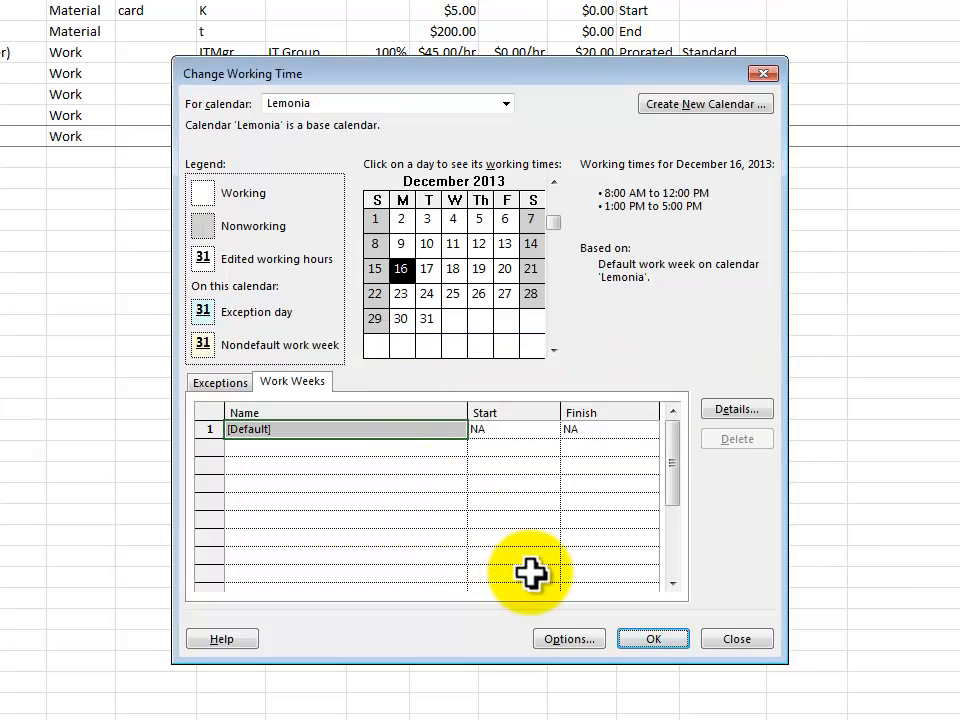
pyautogui.click(648, 640)
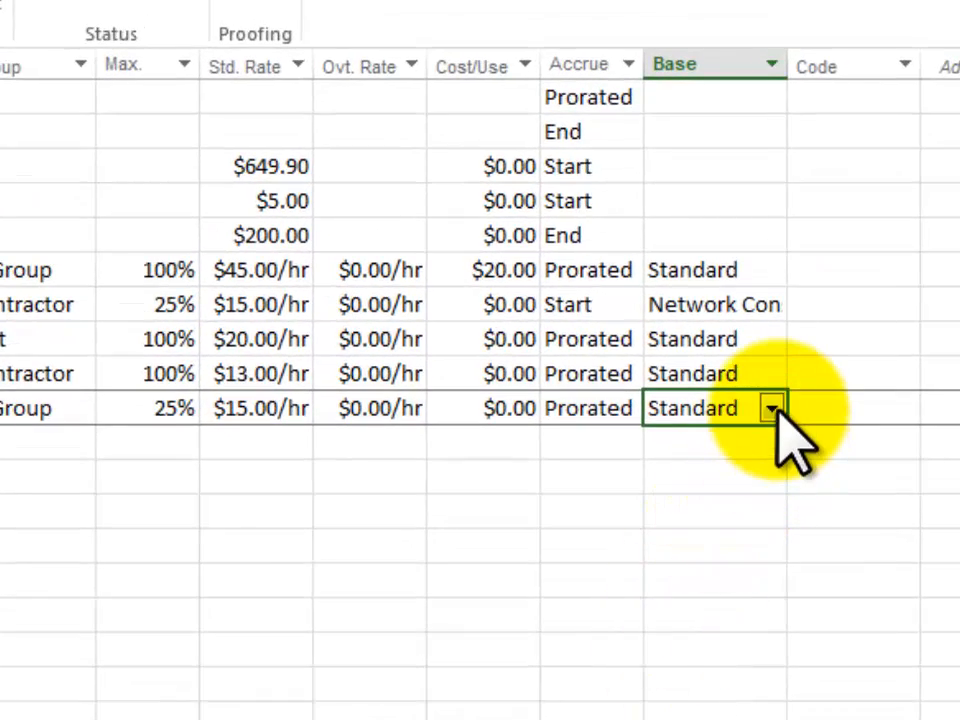
# - Assign the calendar named after the survey resource as that resource's base calendar
pyautogui.click(772, 409)
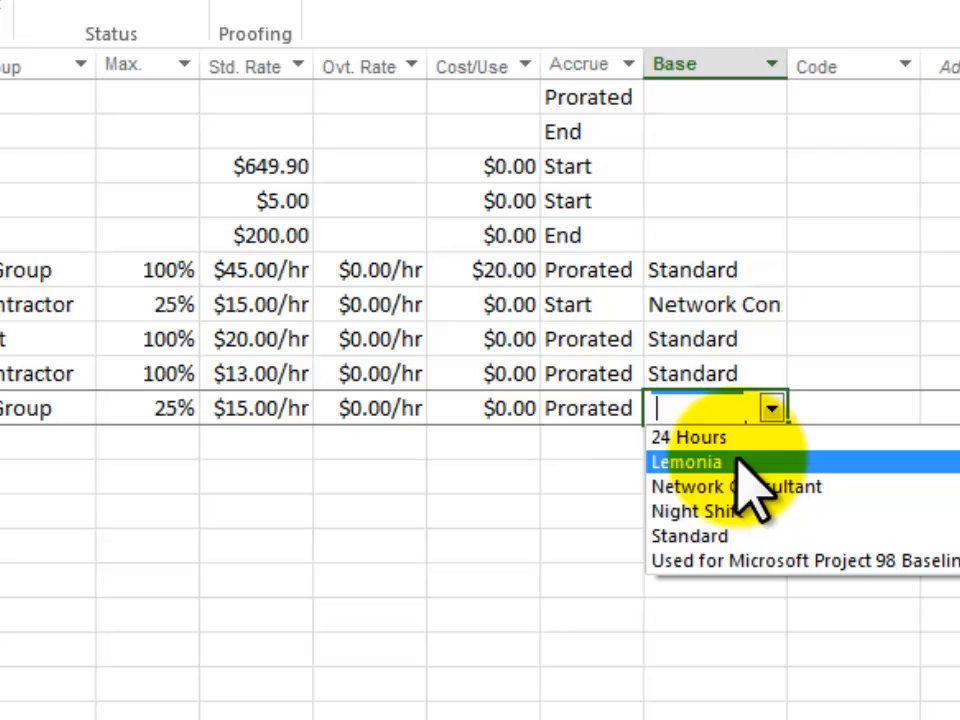
pyautogui.click(735, 462)
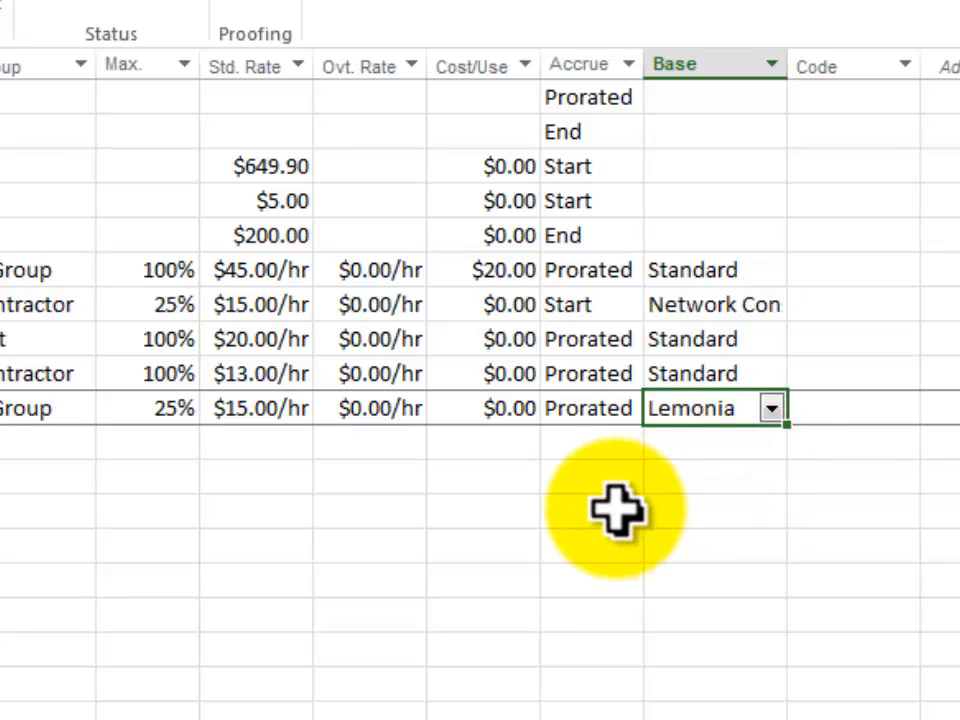